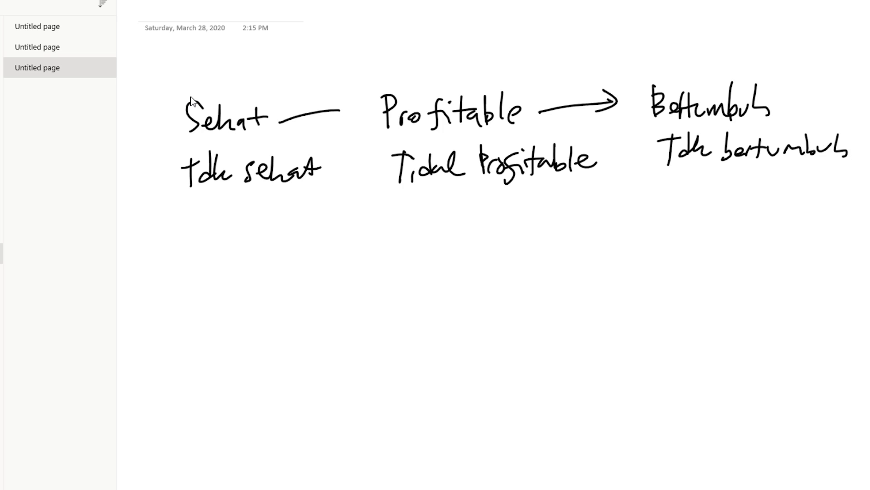
- Outline the Sehat–Profitable–Bertumbuh row and draw arrows from Sehat to Tidak Profitable, Tidak Profitable to Tdk bertumbuh, and Tdk sehat to Profitable
left_click_drag(333, 103, 341, 124)
mouse_move(188, 137)
left_mouse_down()
mouse_move(403, 123)
mouse_move(716, 122)
mouse_move(818, 75)
mouse_move(539, 77)
mouse_move(314, 95)
mouse_move(179, 85)
mouse_move(178, 135)
left_mouse_up()
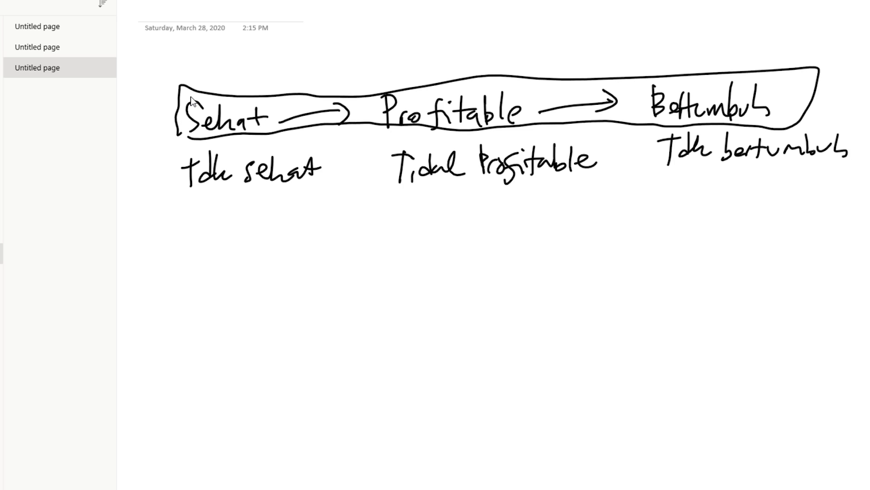
mouse_move(283, 121)
left_mouse_down()
mouse_move(368, 158)
mouse_move(355, 176)
left_mouse_up()
mouse_move(614, 156)
left_mouse_down()
mouse_move(650, 154)
mouse_move(640, 168)
left_mouse_up()
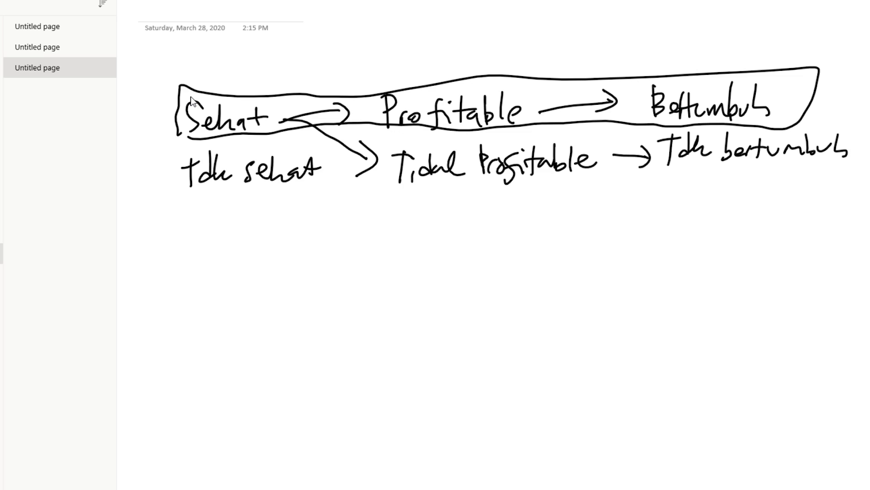
left_click_drag(332, 171, 379, 105)
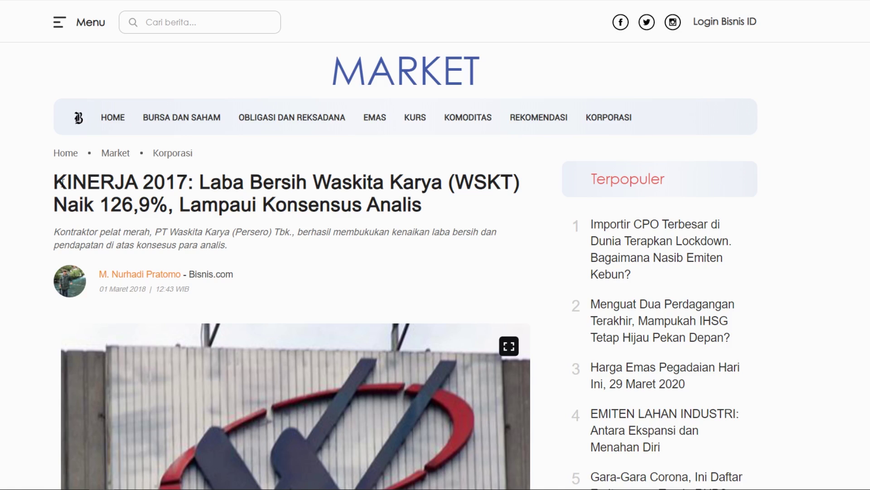
- Switch to the browser and highlight the Waskita Karya profit headlines in the Bisnis.com 2017 and CNBC Indonesia 2019 articles
left_click_drag(54, 181, 431, 208)
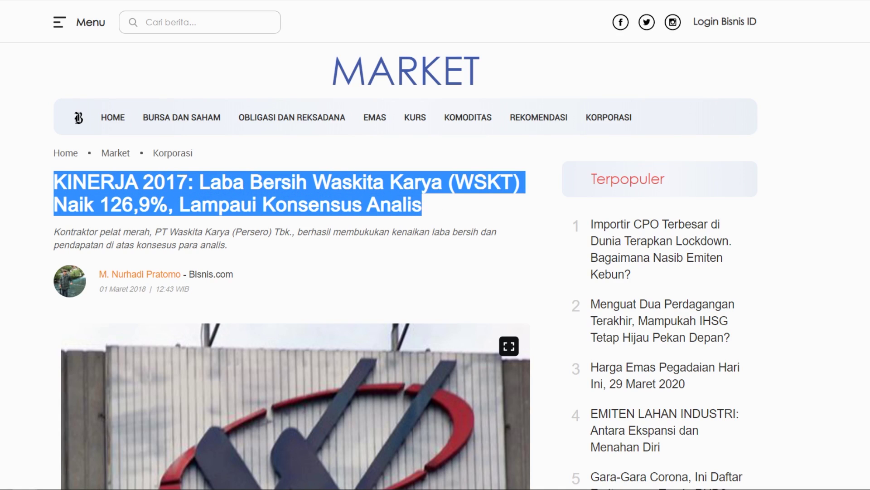
key("alt+Tab")
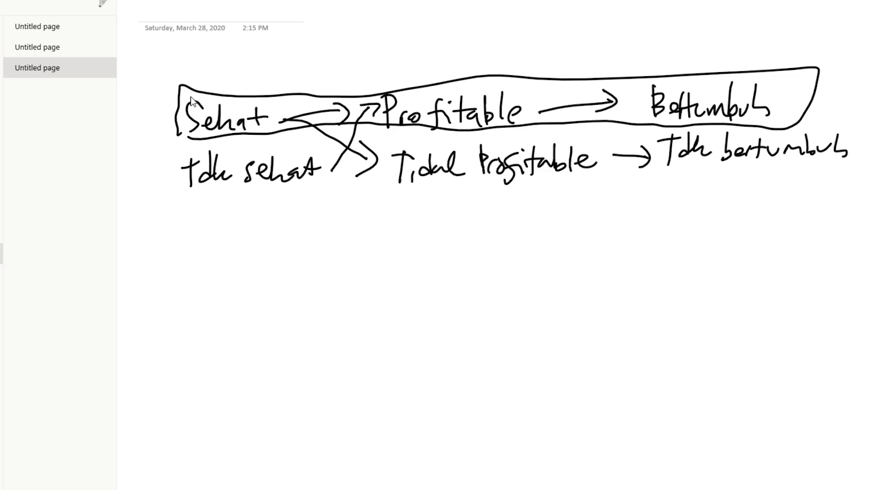
key("alt+Tab")
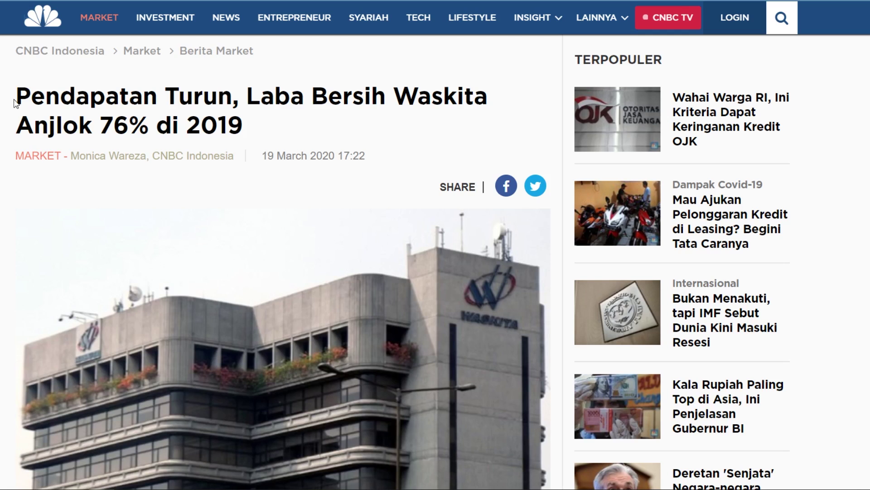
left_click_drag(17, 95, 258, 117)
left_click(250, 96)
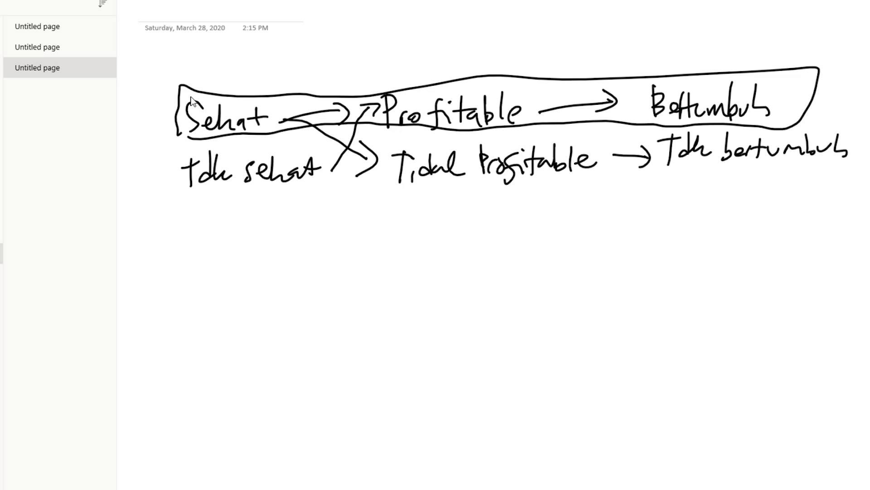
- Draw arrows from Tdk sehat to Tidak Profitable and from Profitable to Tdk bertumbuh, and handwrite a note beneath the diagram
left_click_drag(330, 169, 387, 162)
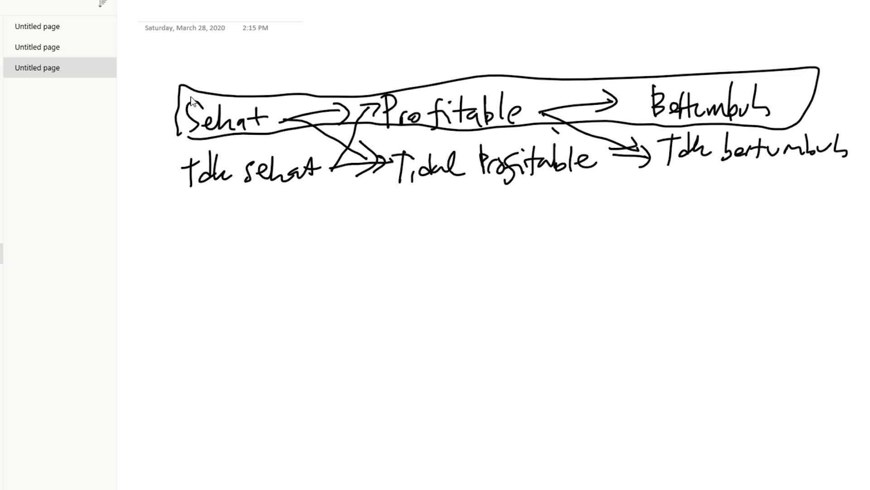
left_click_drag(189, 197, 210, 214)
mouse_move(209, 196)
left_mouse_down()
mouse_move(192, 215)
mouse_move(234, 213)
mouse_move(217, 215)
left_mouse_up()
mouse_move(243, 195)
left_mouse_down()
mouse_move(267, 215)
mouse_move(242, 214)
left_mouse_up()
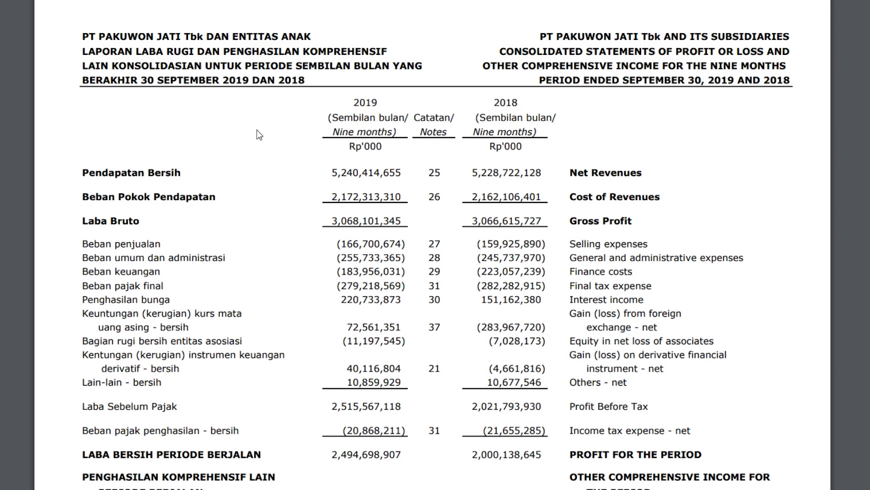
- Using Pakuwon Jati's nine-month 2019 income statement, enter PWON's Laba bersih periode berjalan as 2494 and Pendapatan as 5240 in the Net Profit Margin table
left_click_drag(333, 454, 359, 454)
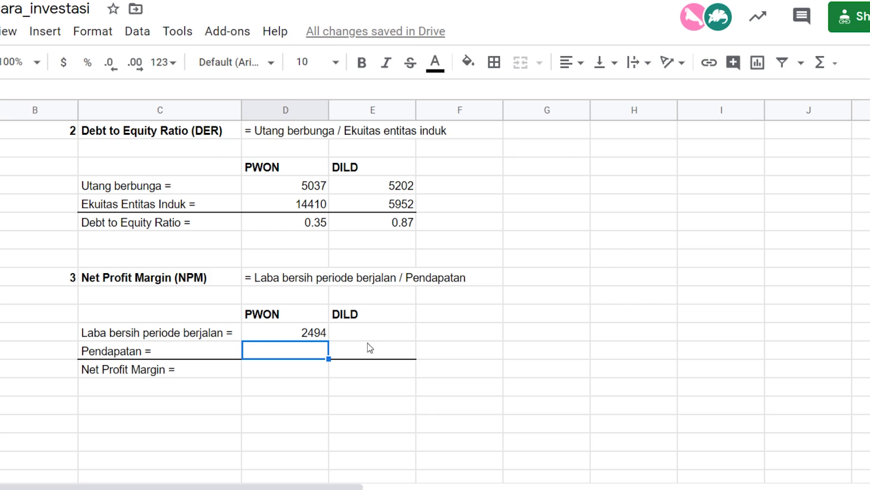
type("5240")
key("Return")
- Look up DILD's profit for the year in its financial report and enter 82.929 as its Laba bersih periode berjalan
left_click(368, 339)
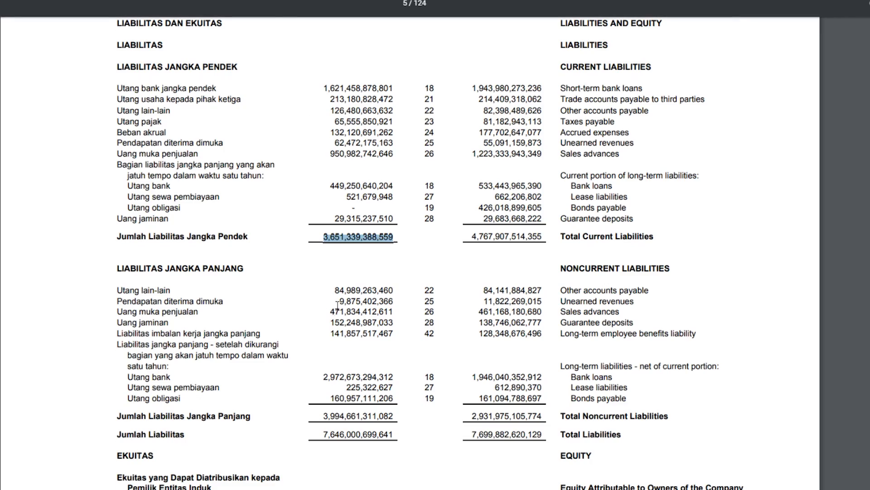
scroll(337, 305, "down", 15)
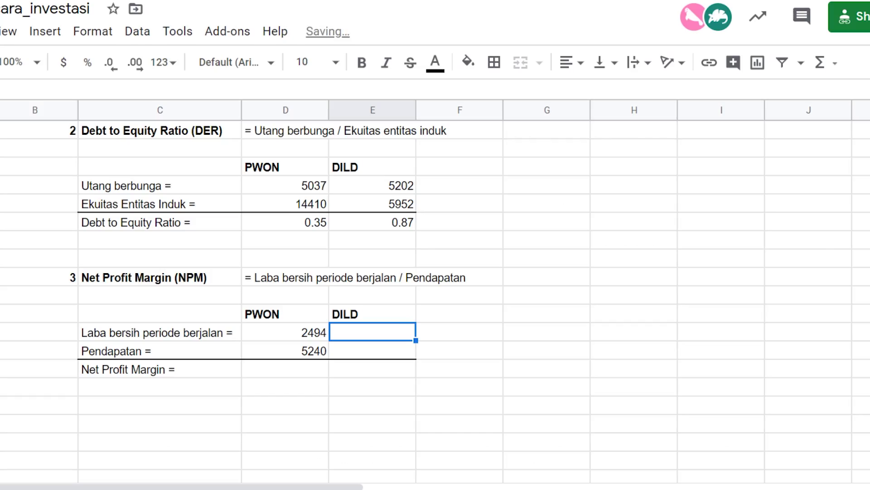
type("82.929")
key("Return")
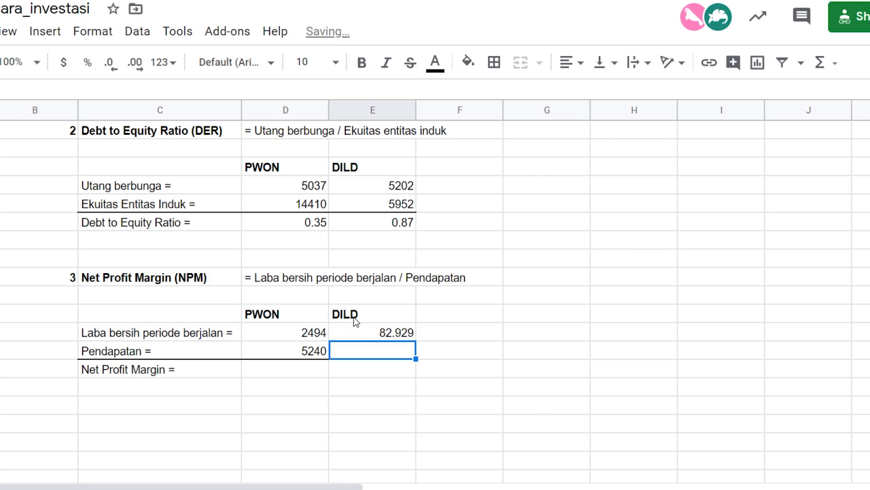
left_click(371, 335)
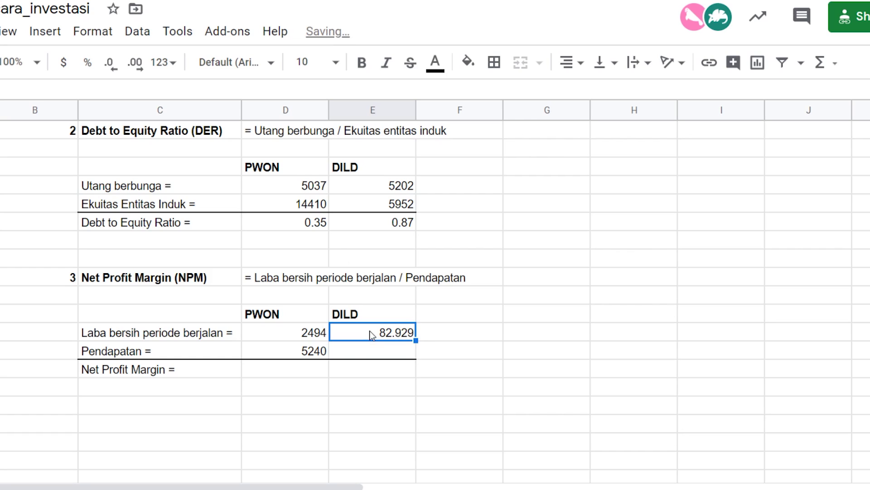
left_click(297, 332)
left_click_drag(358, 332, 315, 334)
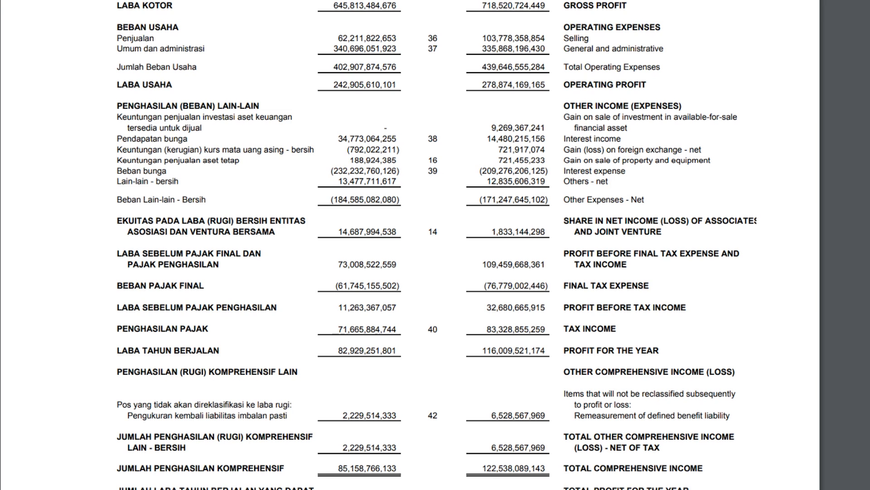
- Look up DILD's revenue in its income statement and enter 1854 as its Pendapatan
scroll(349, 120, "up", 4)
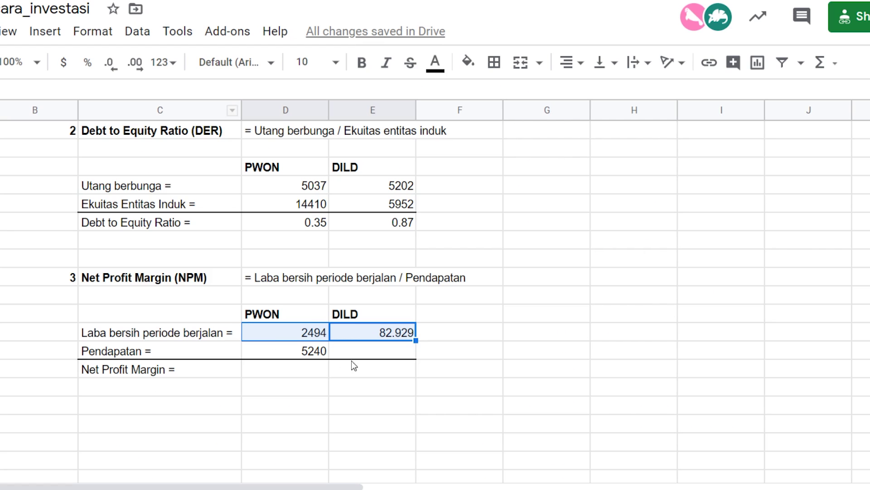
left_click(355, 351)
type("1854")
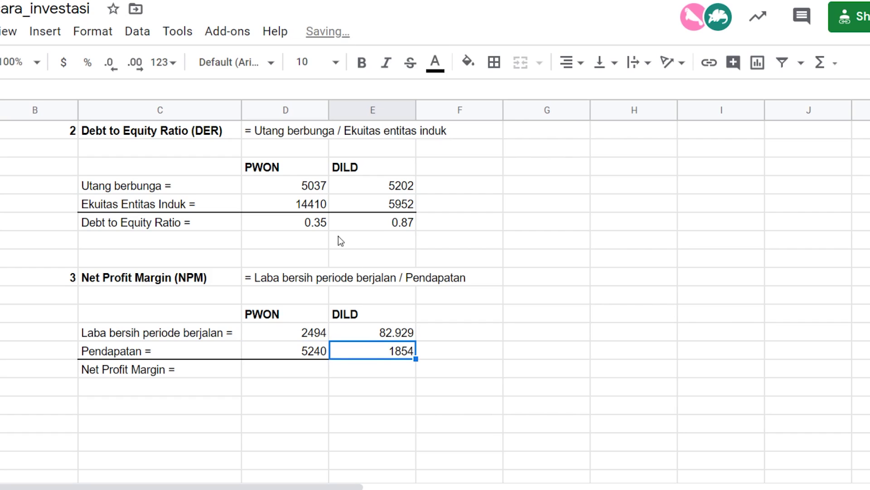
- Calculate PWON's Net Profit Margin as Laba bersih periode berjalan divided by Pendapatan, formatted as a percentage
left_click(287, 377)
type("=D22/D23")
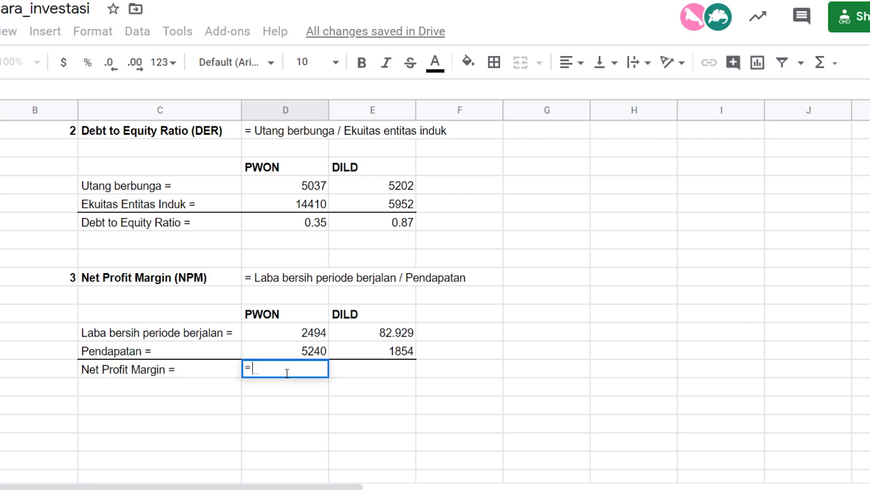
key("Return")
left_click(87, 62)
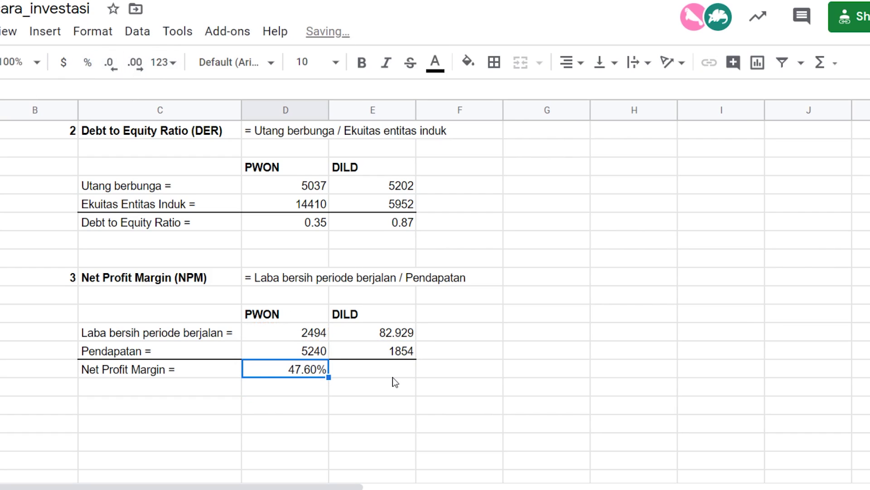
- Copy PWON's Net Profit Margin formula into the DILD column
key("ctrl+c")
left_click(383, 372)
key("ctrl+v")
left_click(379, 409)
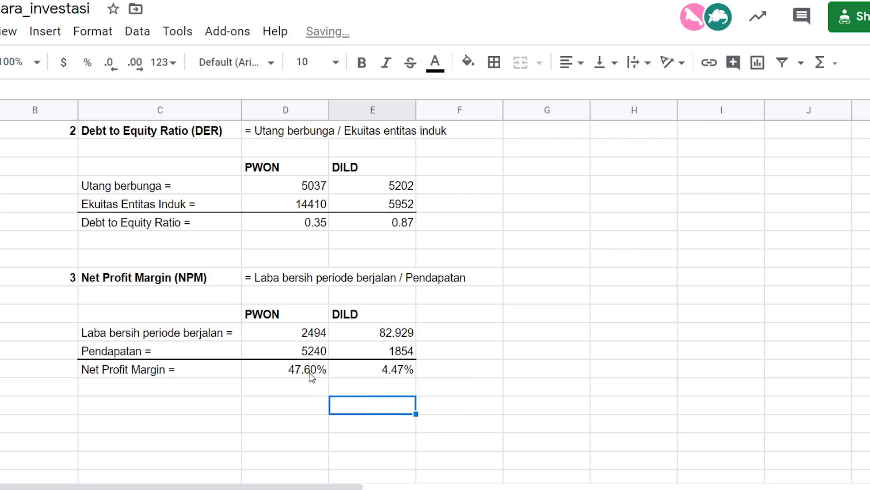
left_click(309, 372)
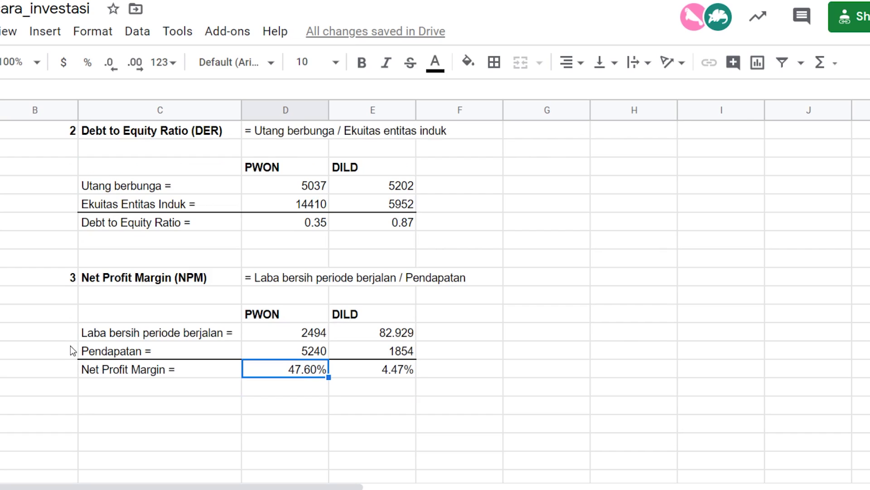
scroll(76, 345, "up", 1)
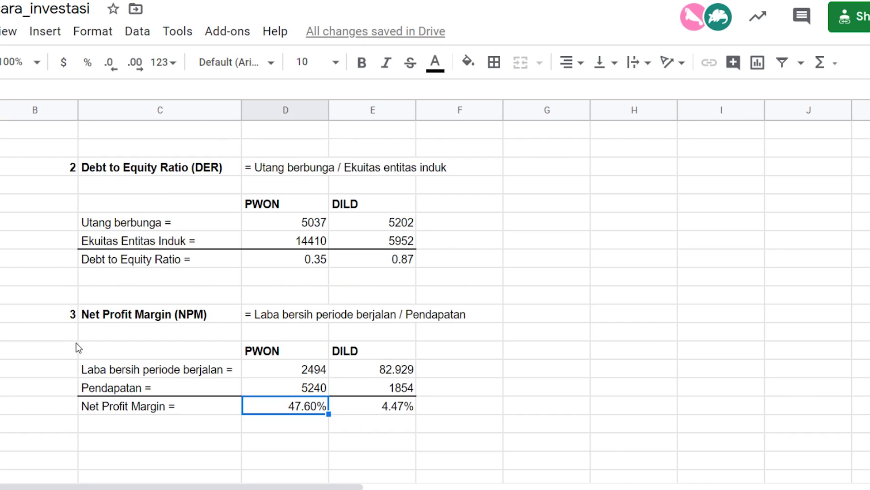
scroll(340, 436, "down", 1)
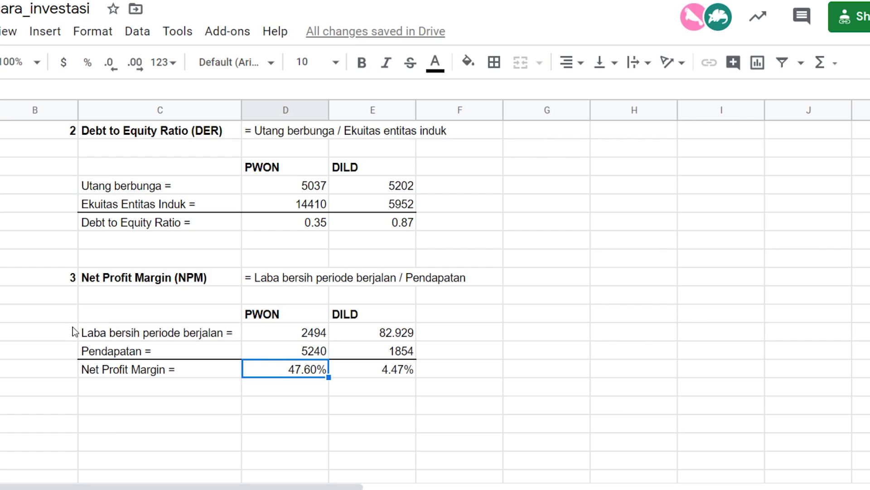
scroll(70, 345, "up", 1)
scroll(69, 346, "down", 1)
scroll(72, 346, "up", 1)
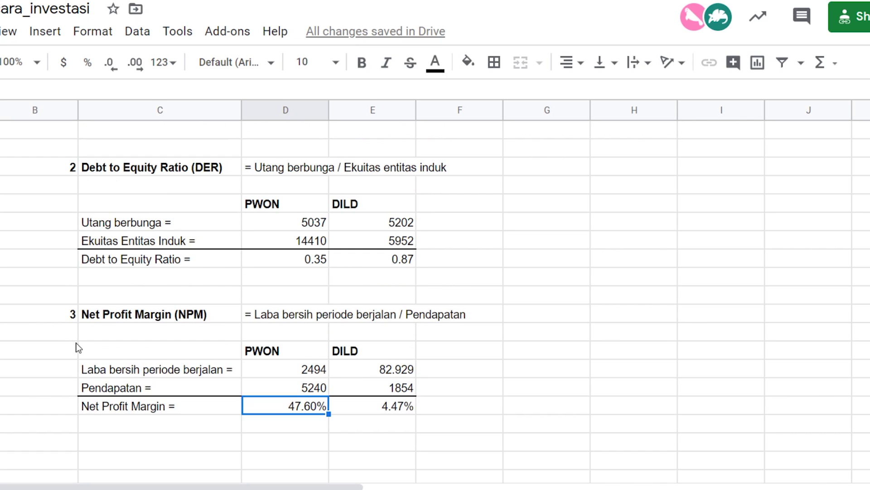